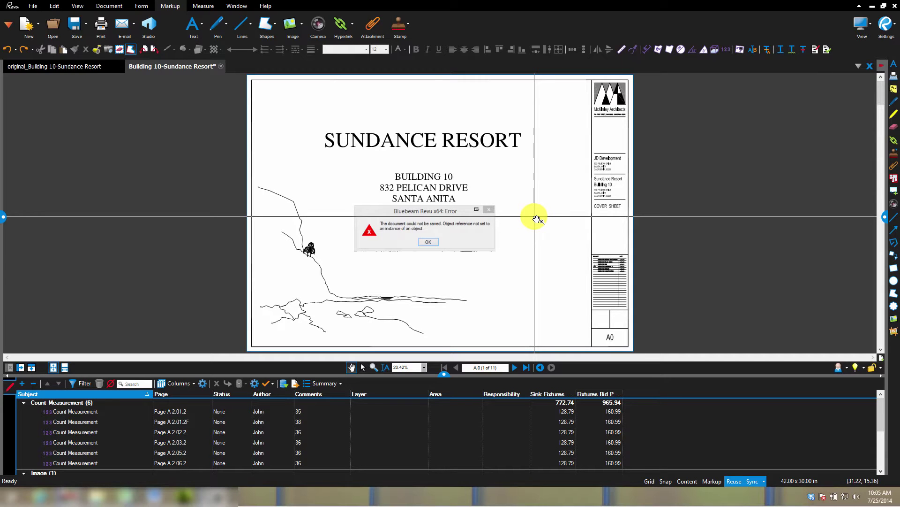
scroll(433, 233, "up", 1)
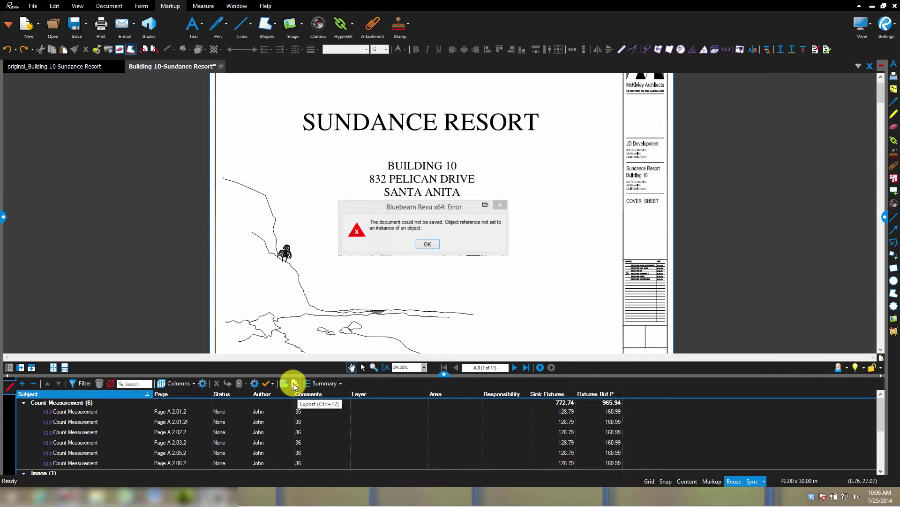
Export the markups list to the Desktop as 'Building 10-Sundance Resort.bax'.
key("Return")
left_click(293, 384)
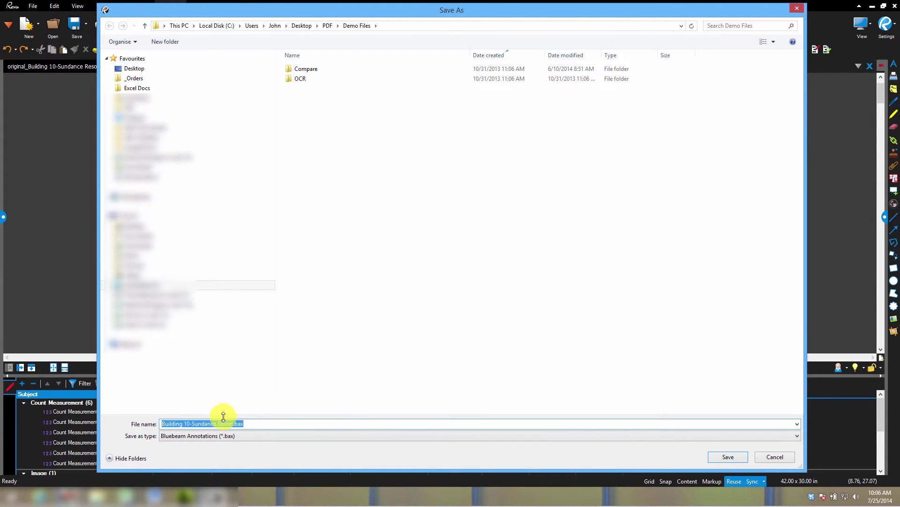
left_click_drag(246, 423, 159, 423)
left_click(136, 70)
left_click(722, 458)
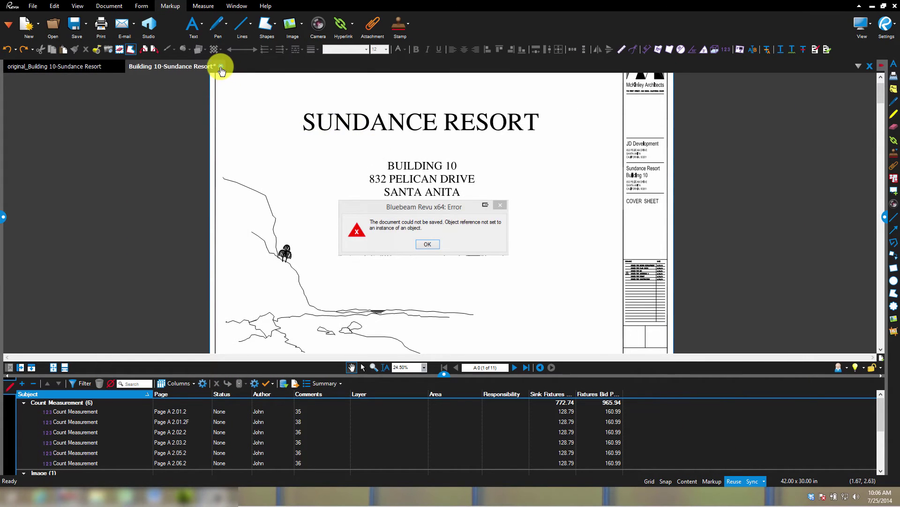
Discard changes to the Building 10 copy, then import 'Building 10-Sundance Resort.bax' from the Desktop into the original.
left_click(221, 66)
left_click(489, 291)
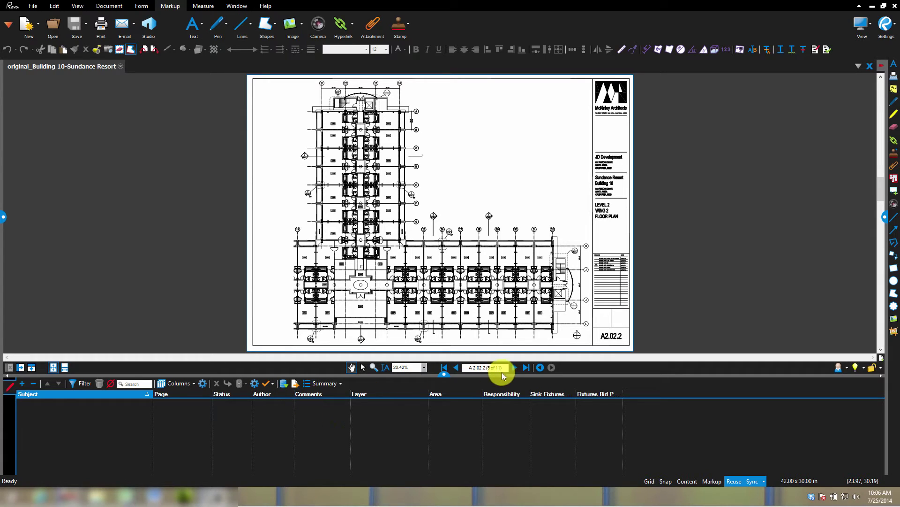
left_click(285, 386)
left_click(128, 70)
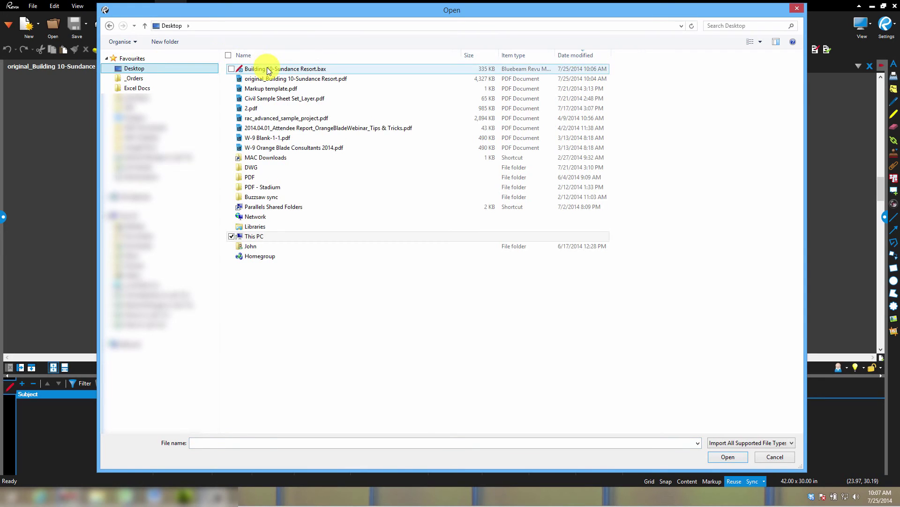
left_click(268, 70)
left_click(729, 455)
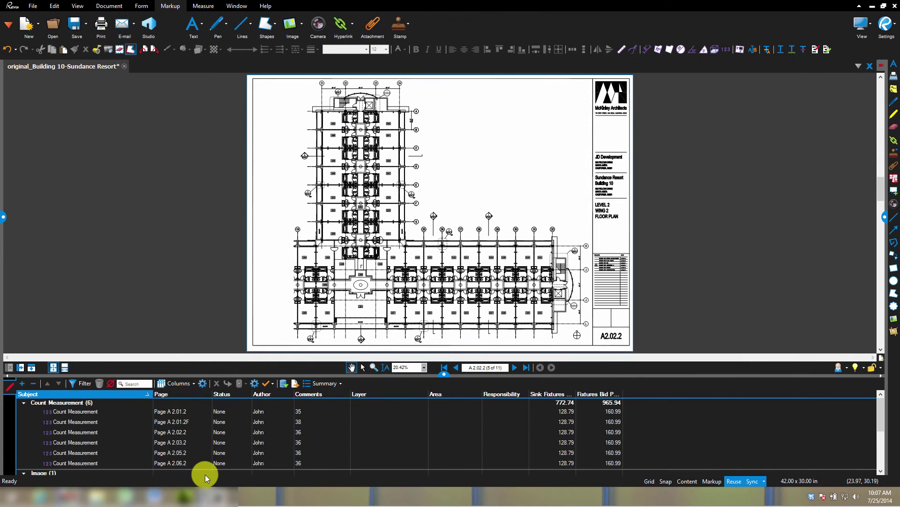